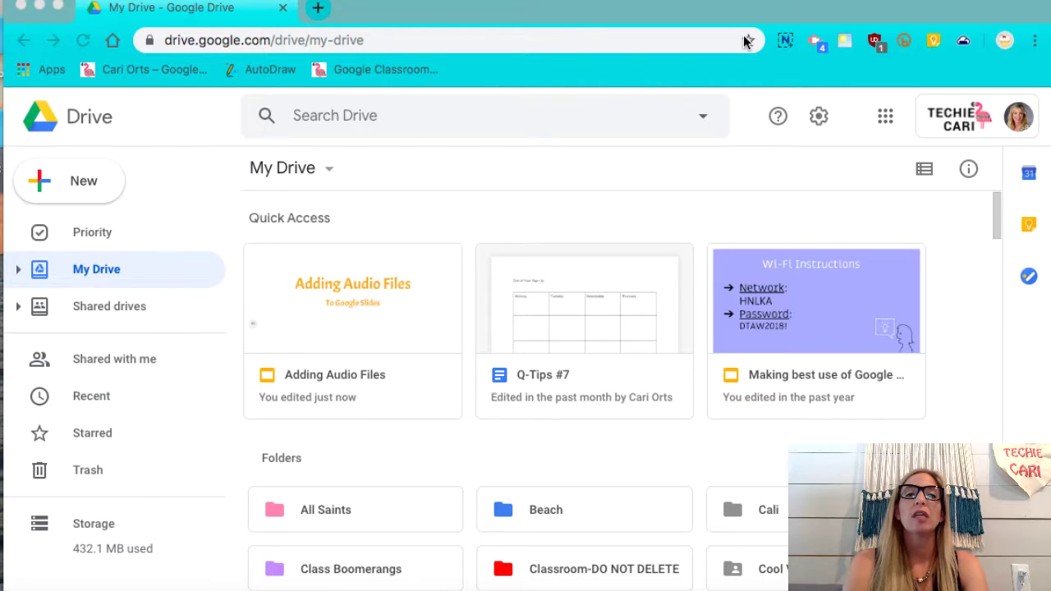
# Step: Open Google Drive in two new tabs, one from the Google apps grid and one via drive.google.com
pyautogui.click(318, 8)
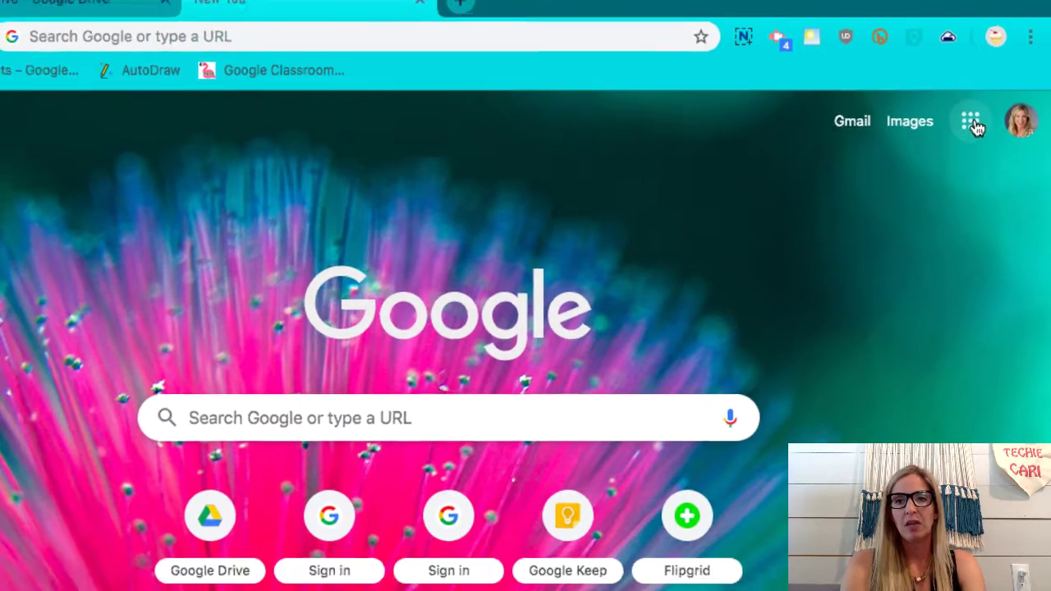
pyautogui.click(966, 126)
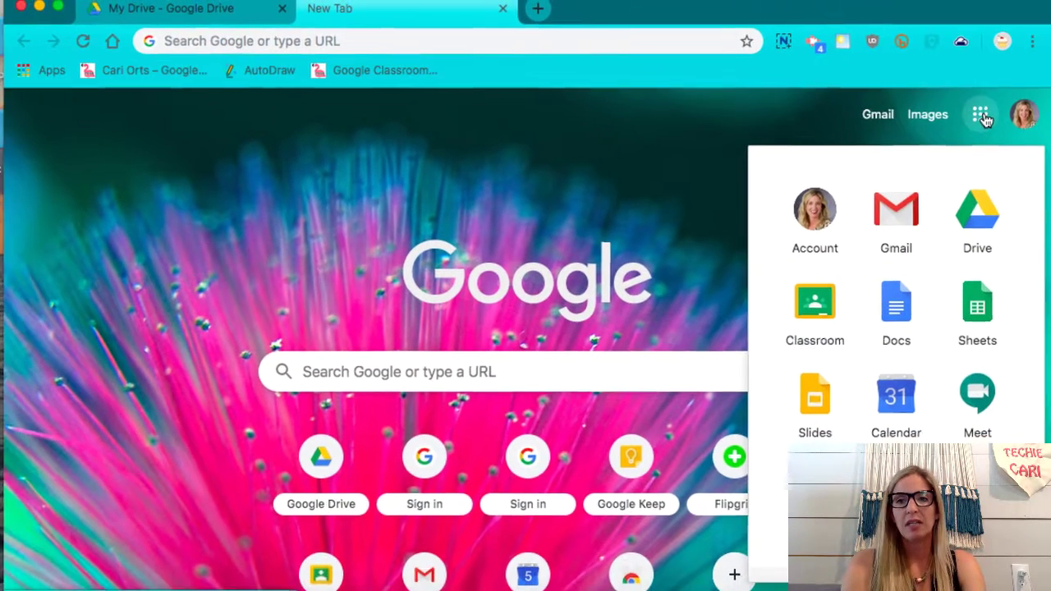
pyautogui.click(986, 216)
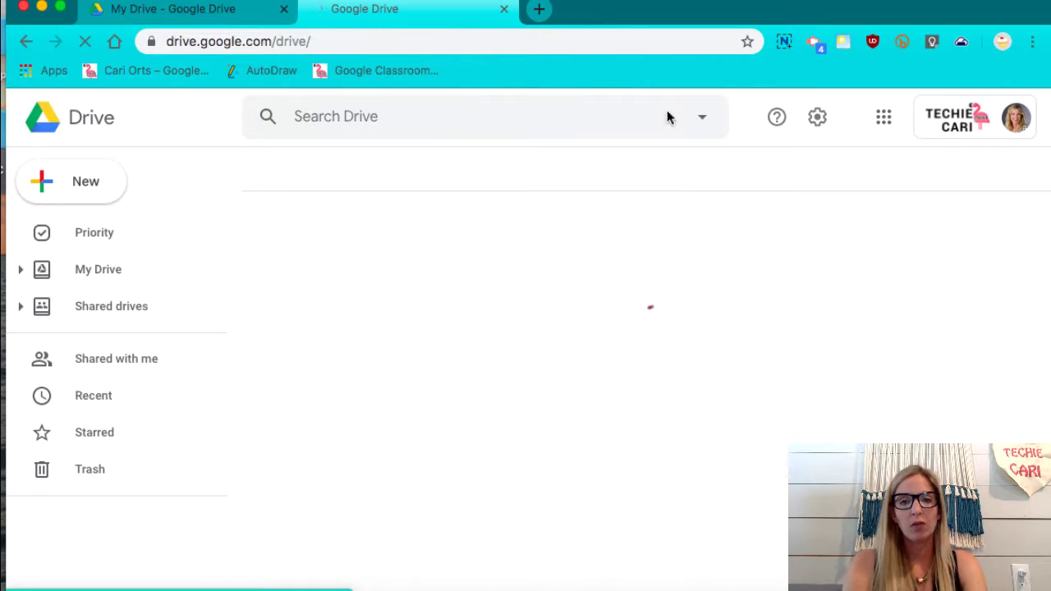
pyautogui.click(539, 9)
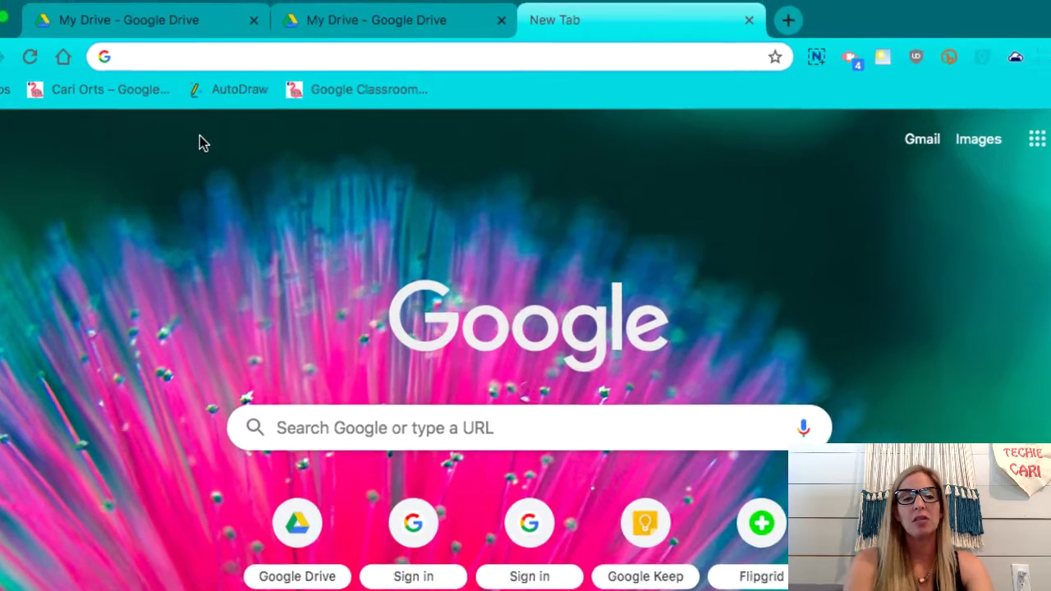
pyautogui.write('drive.go')
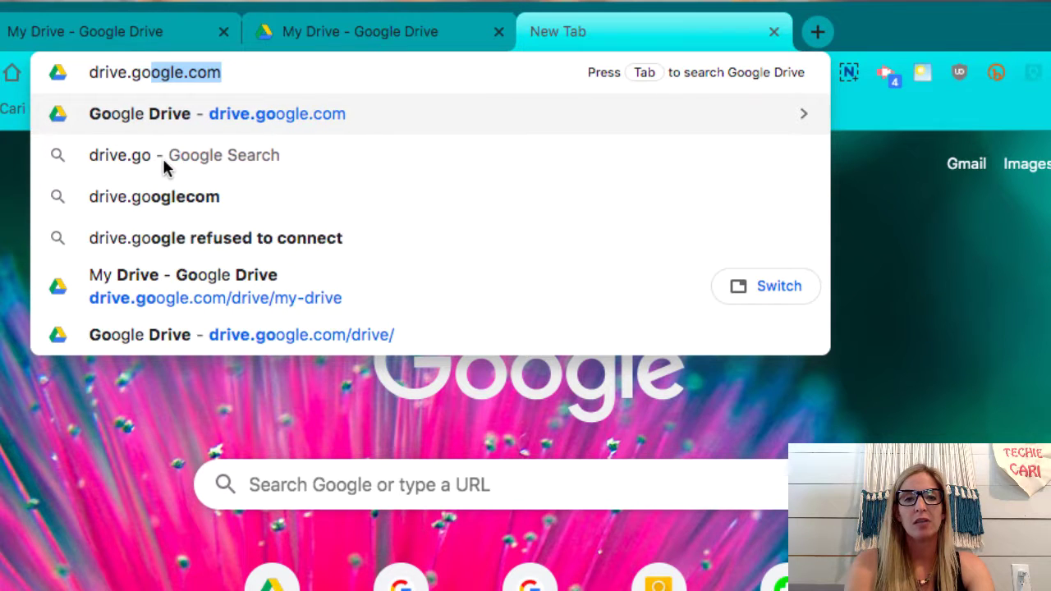
pyautogui.write('ogle.com')
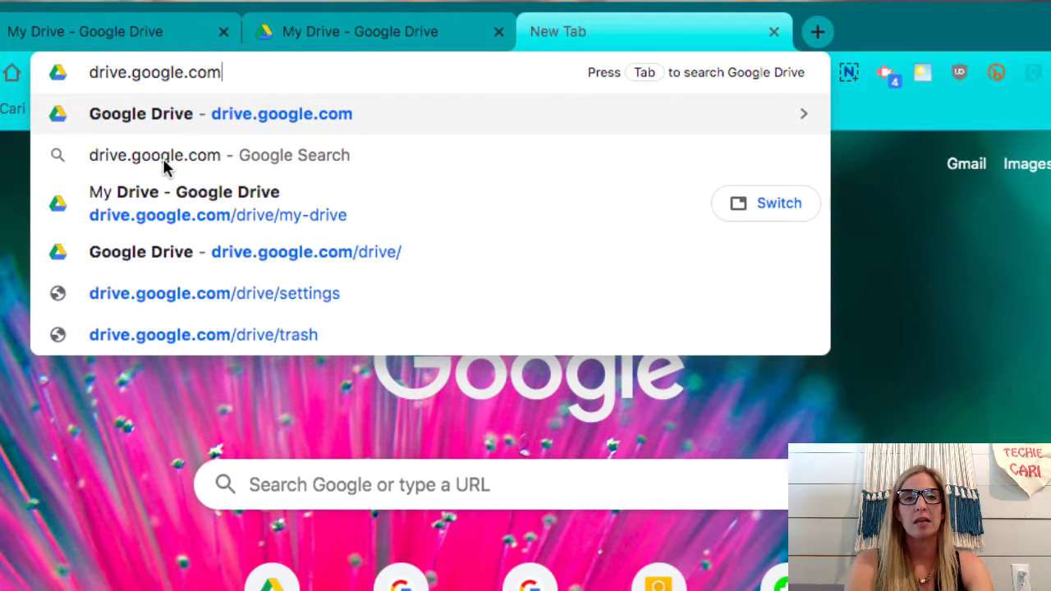
pyautogui.press('Return')
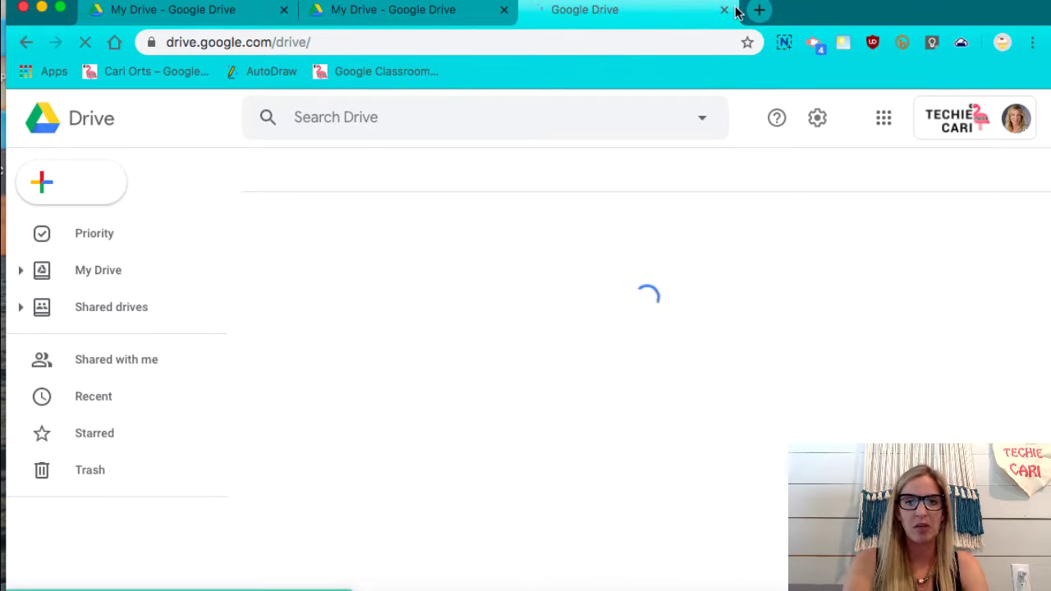
# Step: Close the two extra My Drive tabs, leaving only the original Drive tab
pyautogui.click(505, 10)
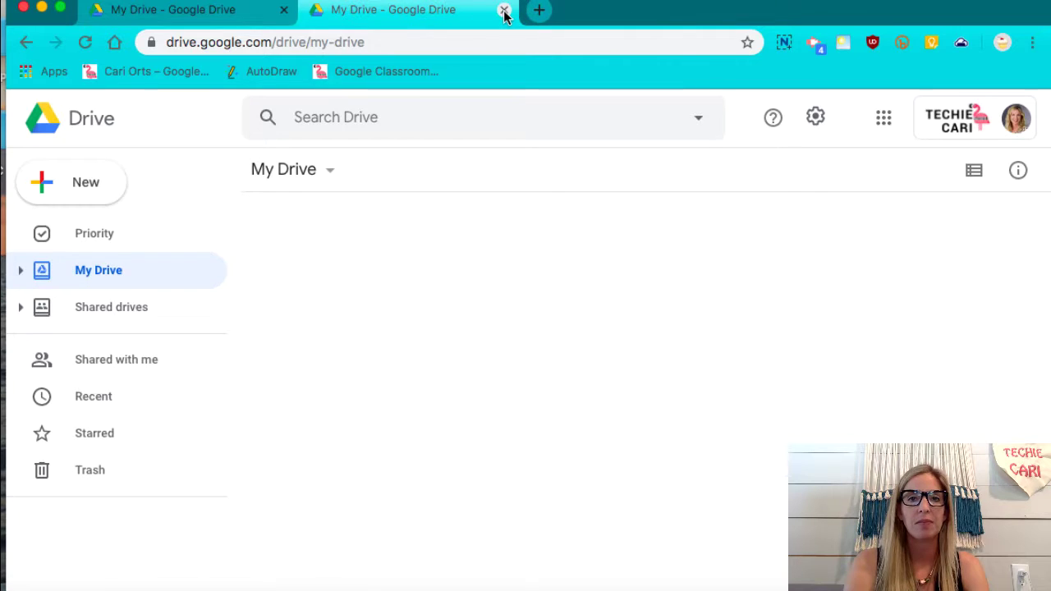
pyautogui.click(505, 11)
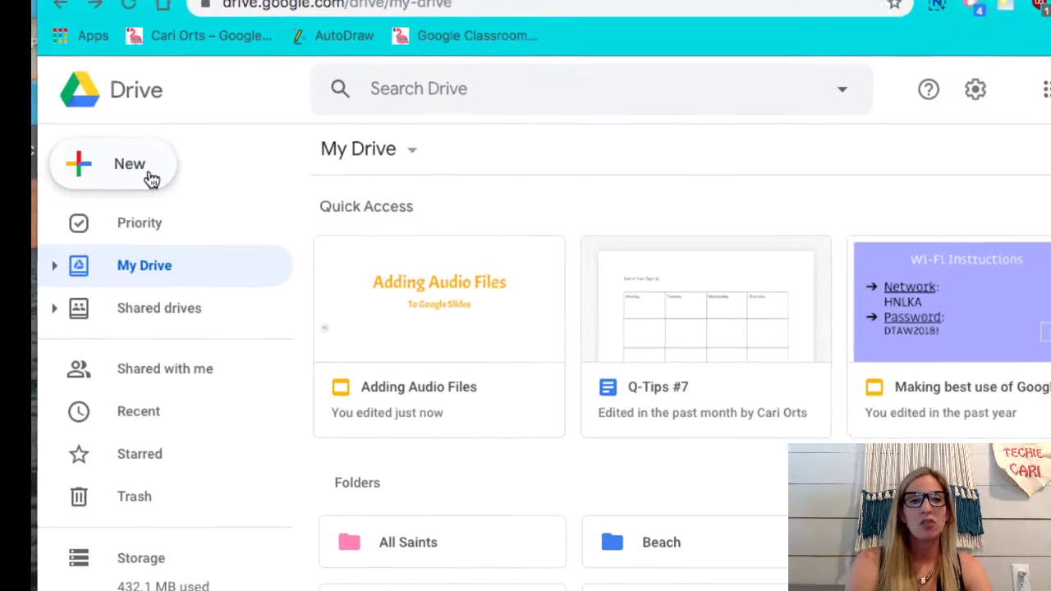
# Step: Add a new folder named 'Q-Tips' to My Drive
pyautogui.click(90, 153)
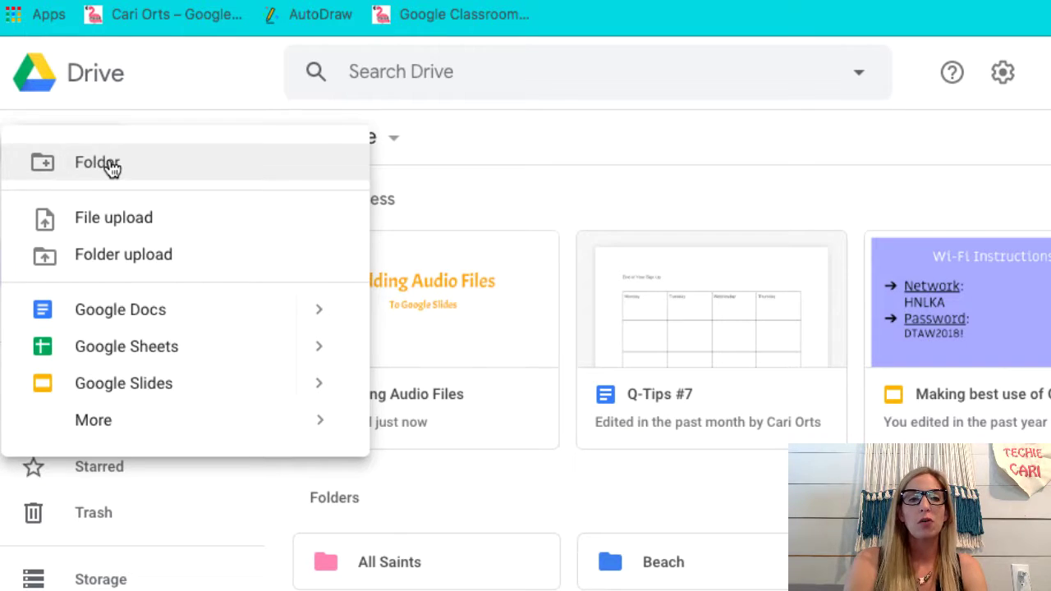
pyautogui.click(113, 167)
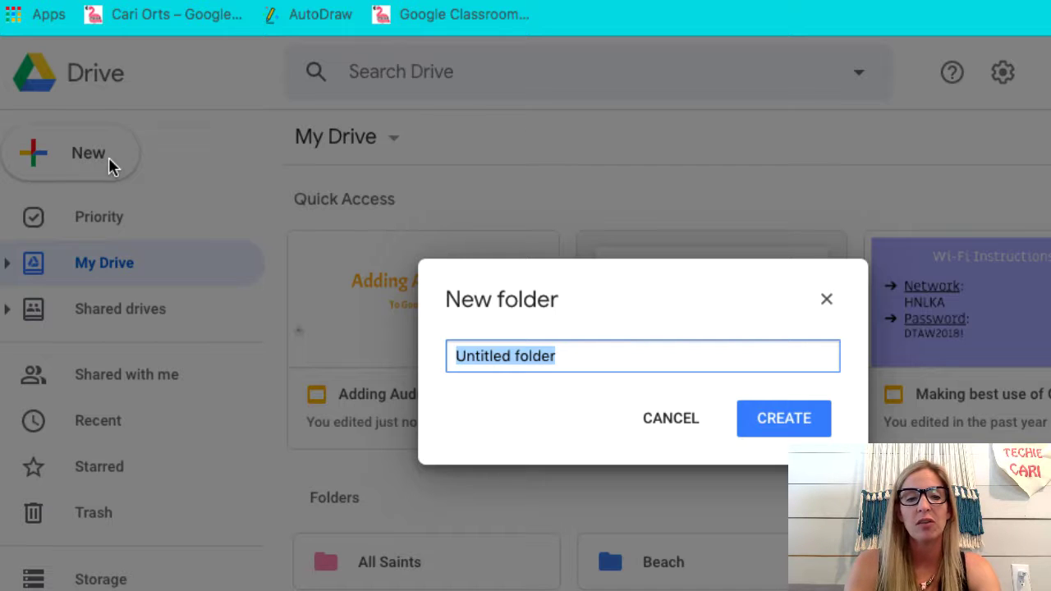
pyautogui.write('Q-Tips')
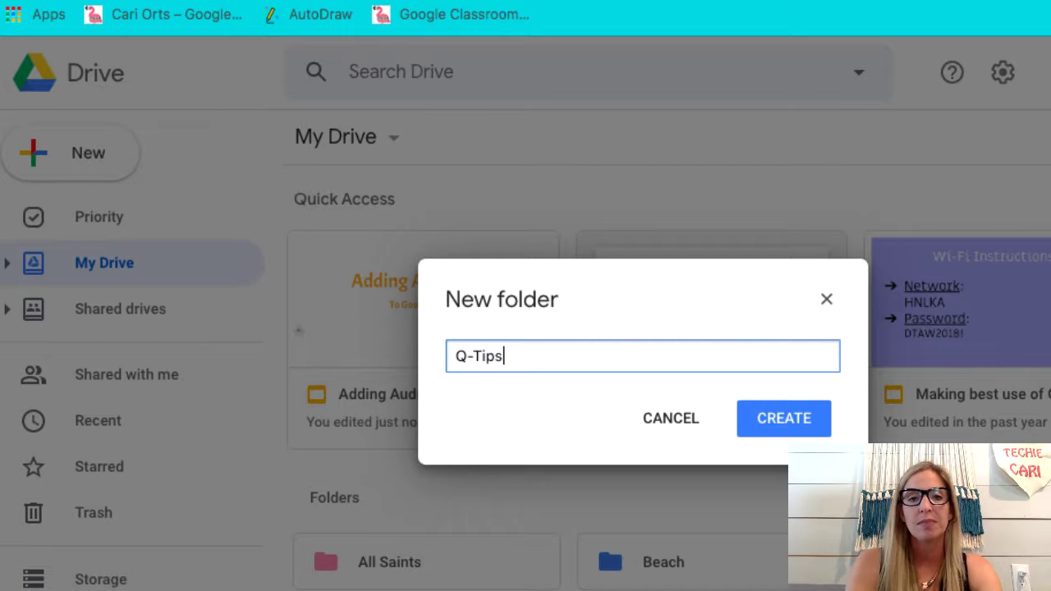
pyautogui.click(769, 423)
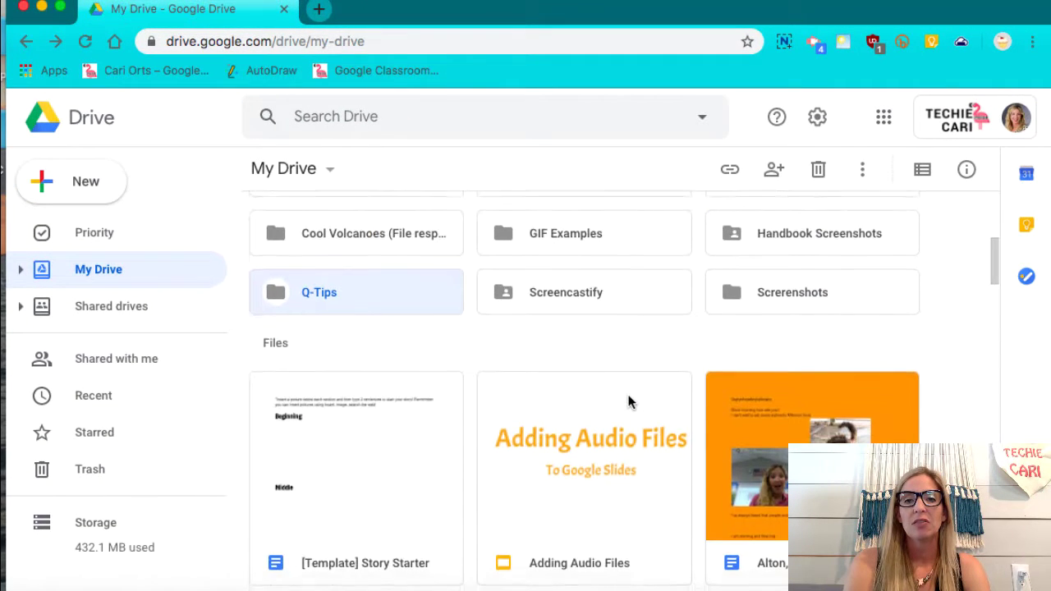
pyautogui.scroll(2, 628, 401)
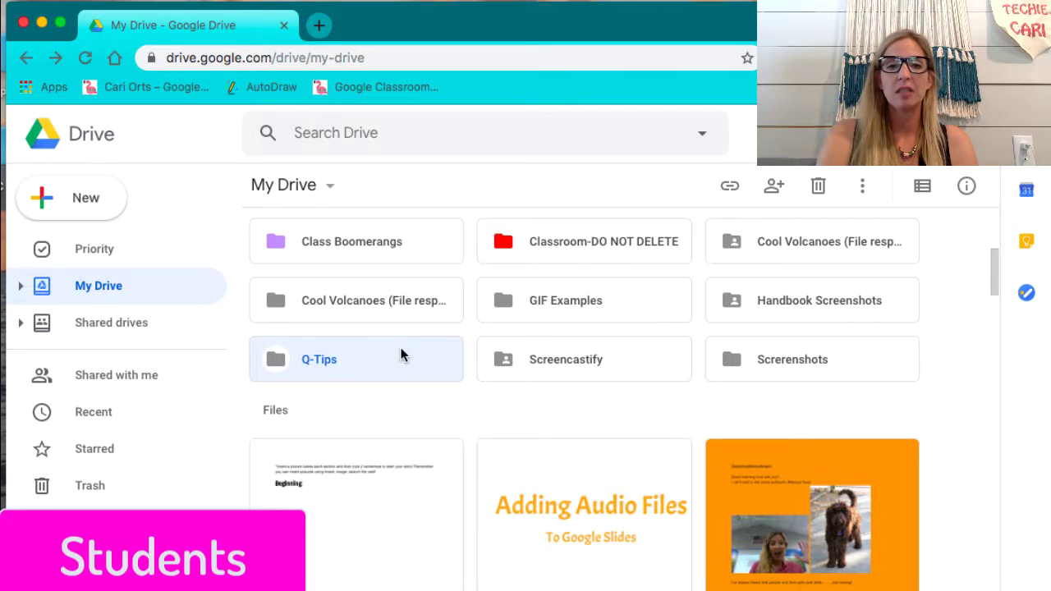
pyautogui.click(317, 319)
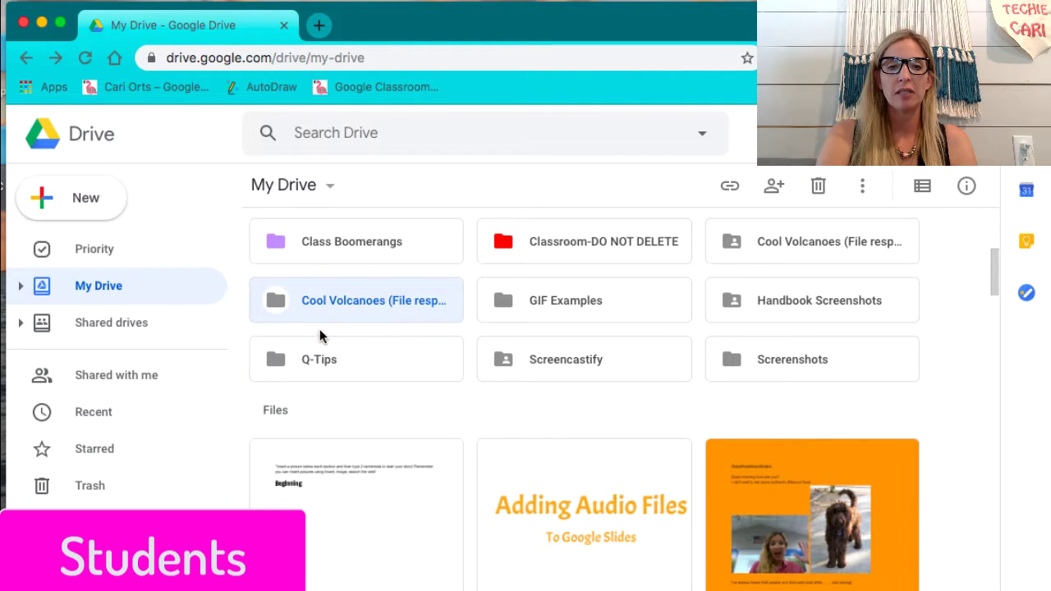
pyautogui.click(321, 359)
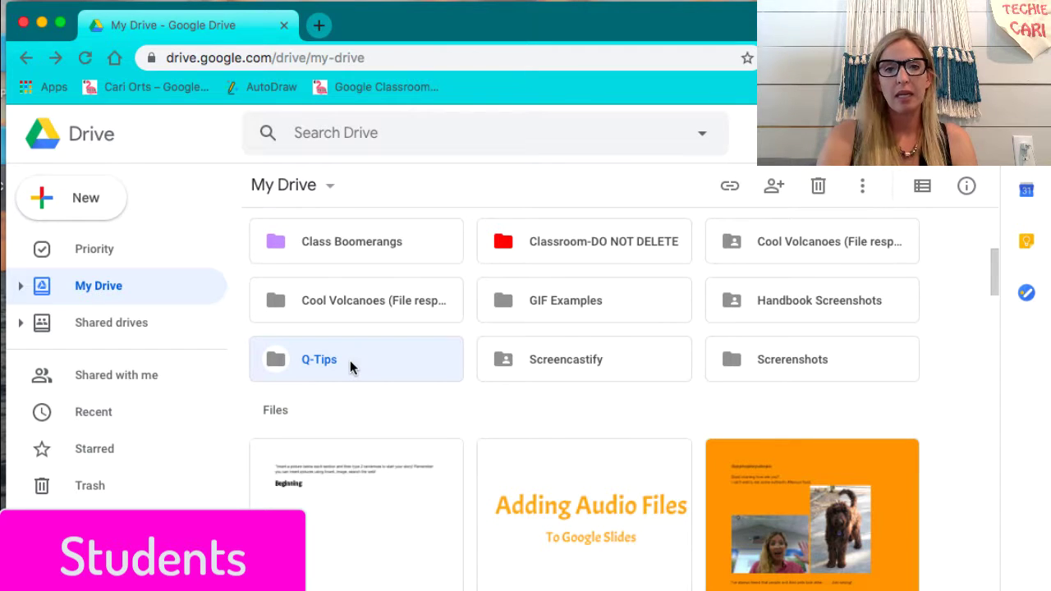
# Step: Change the Q-Tips folder's color to green
pyautogui.rightClick(350, 360)
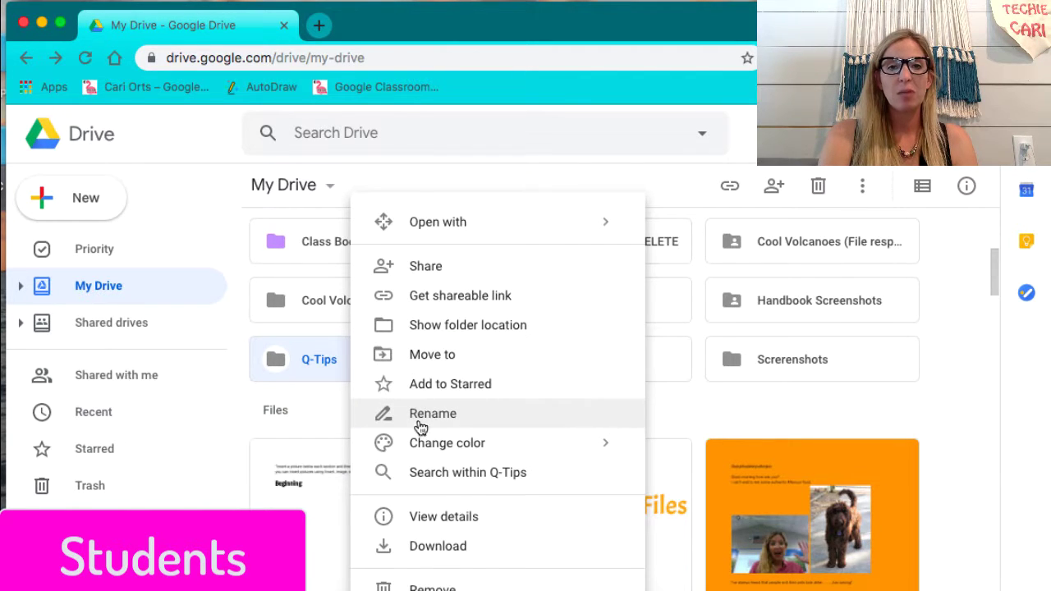
pyautogui.moveTo(426, 437)
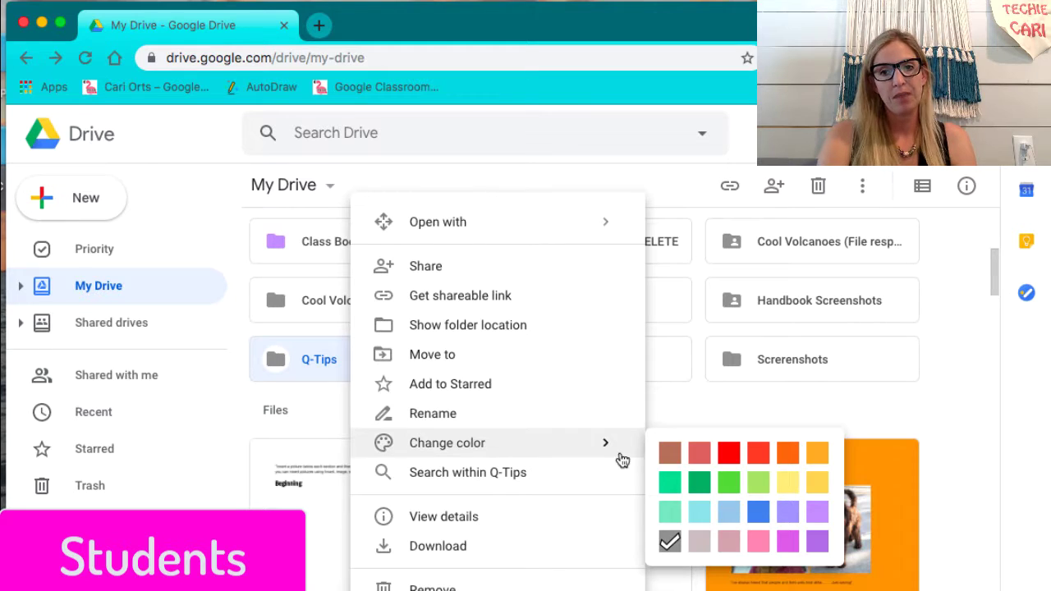
pyautogui.click(737, 484)
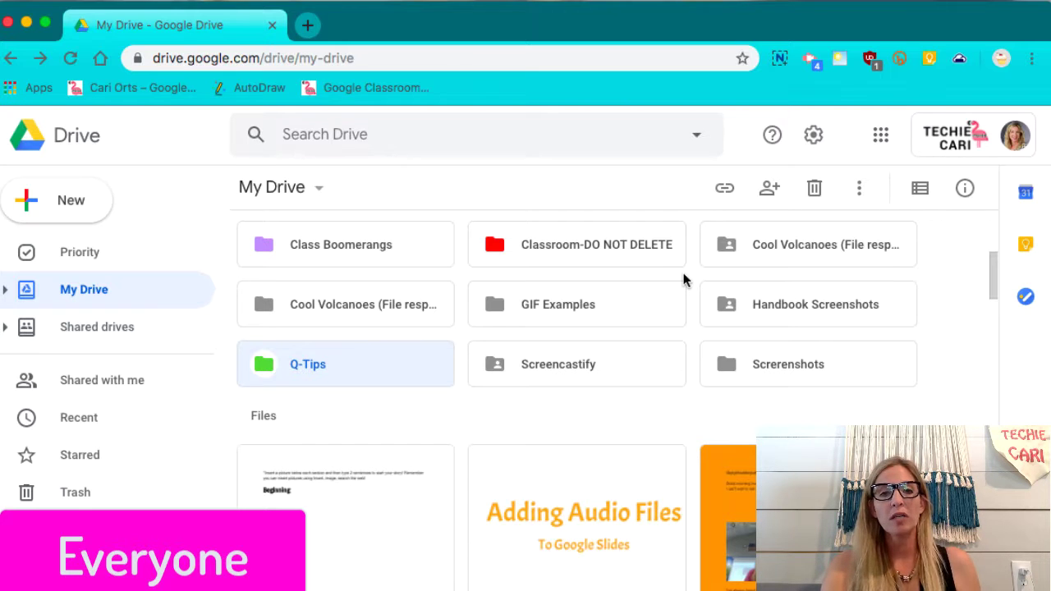
# Step: Search Google for the Chrome Web Store in a new tab and open it
pyautogui.click(310, 28)
pyautogui.write('chrome')
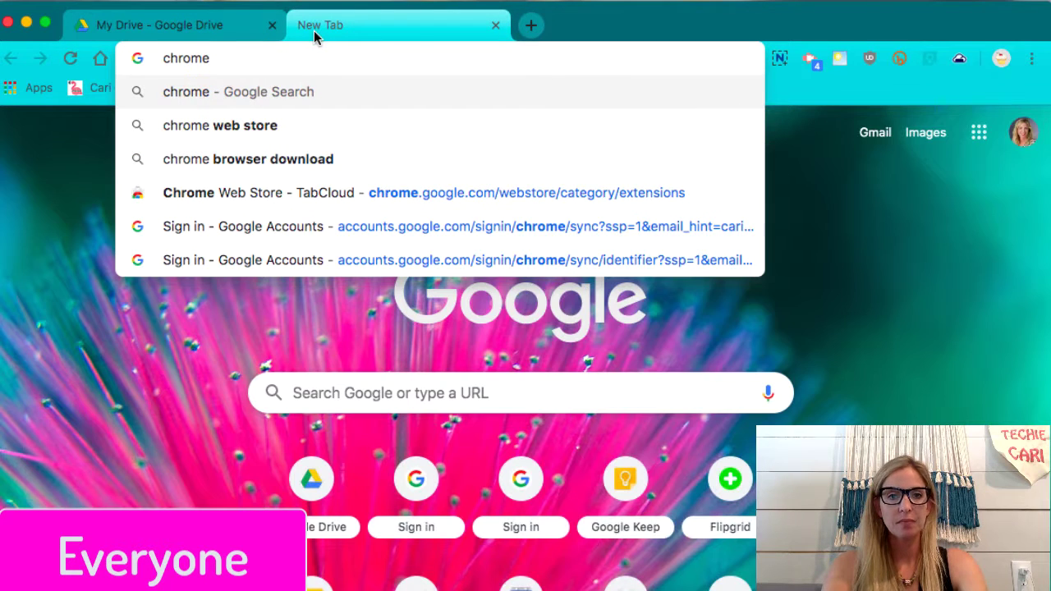
pyautogui.click(258, 127)
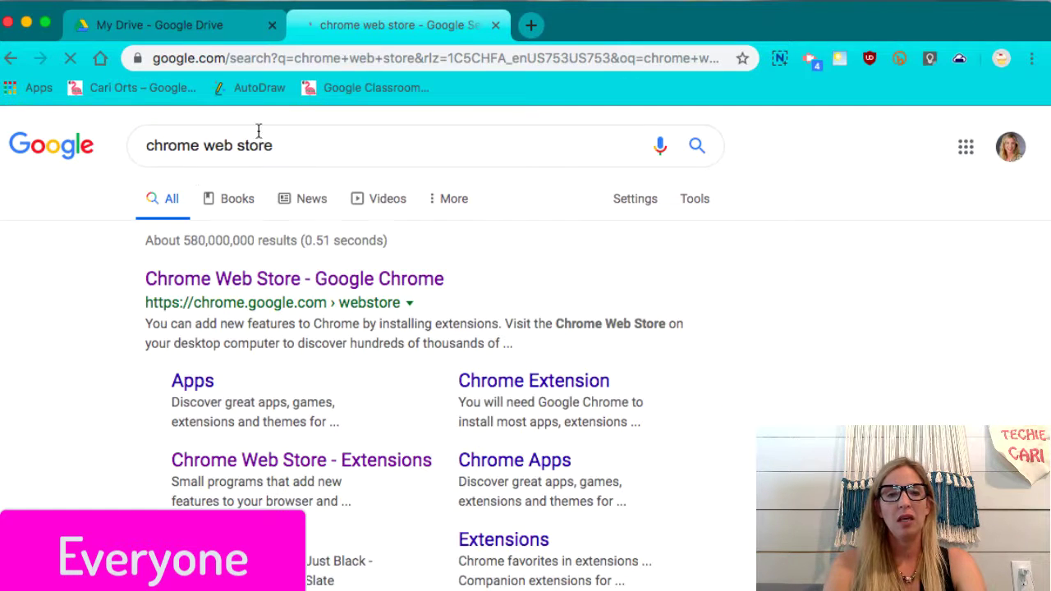
pyautogui.click(216, 280)
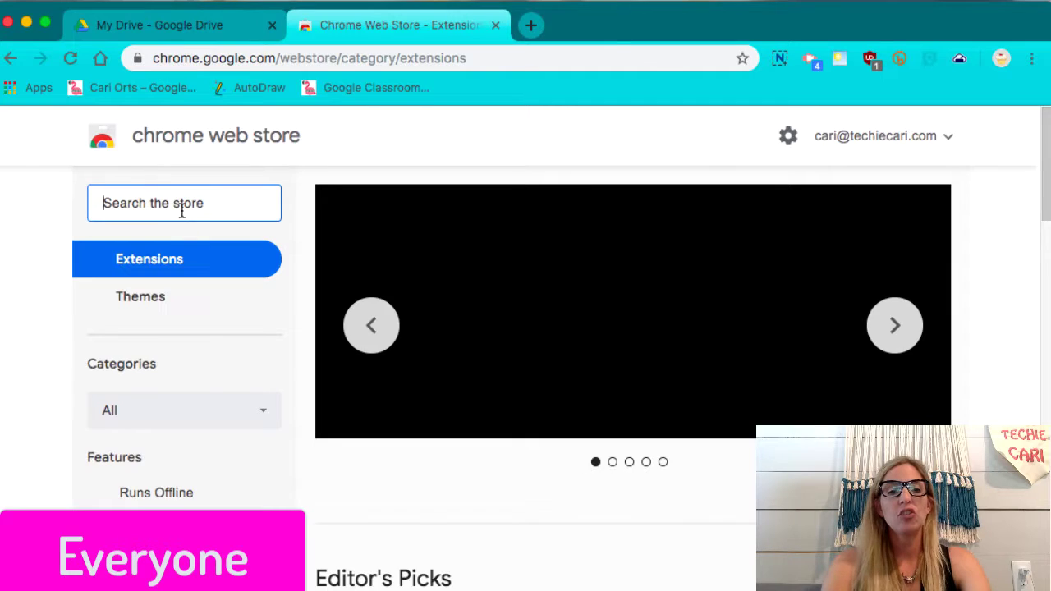
# Step: Search the store for 'emoji' and install the Emoji Keyboard by JoyPixels extension
pyautogui.write('emoji')
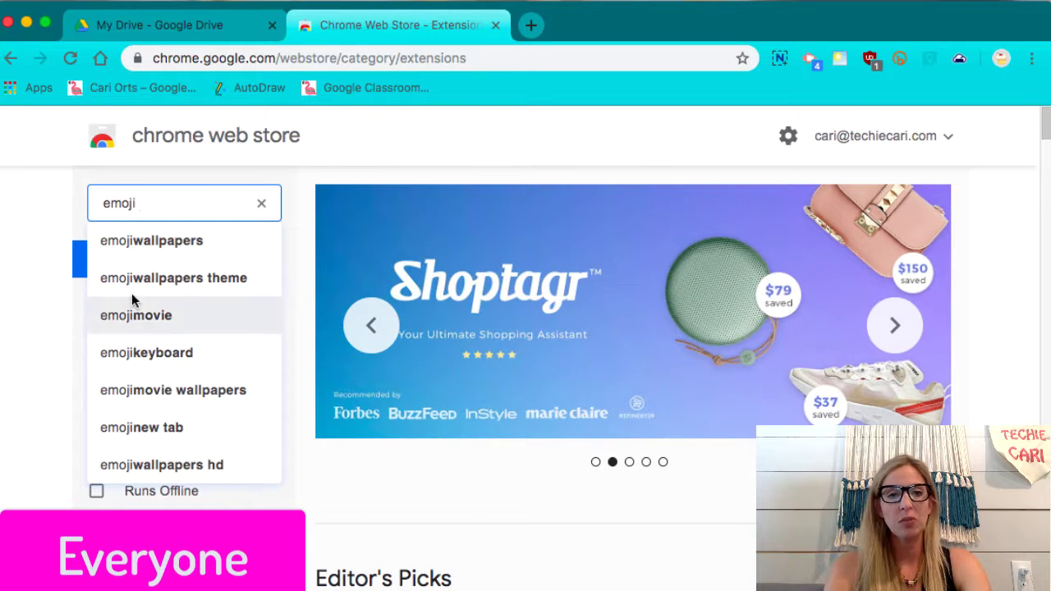
pyautogui.click(139, 362)
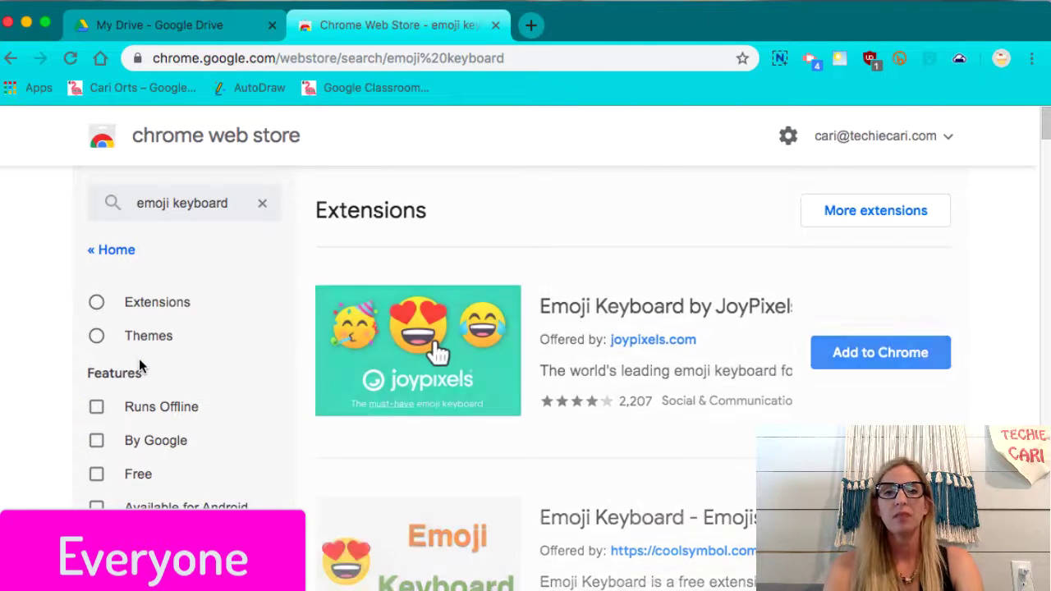
pyautogui.click(885, 354)
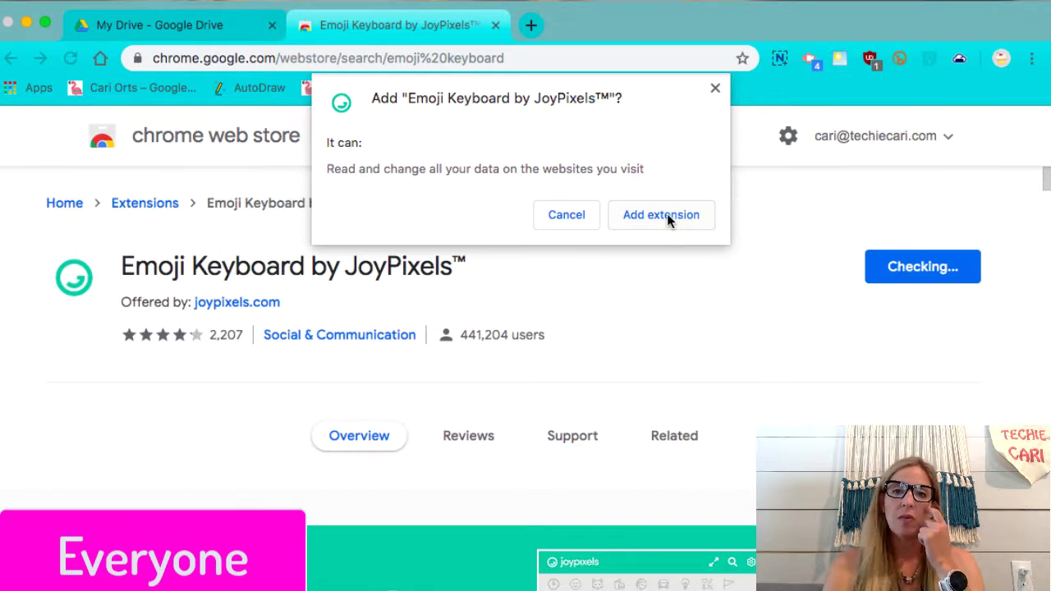
pyautogui.click(661, 215)
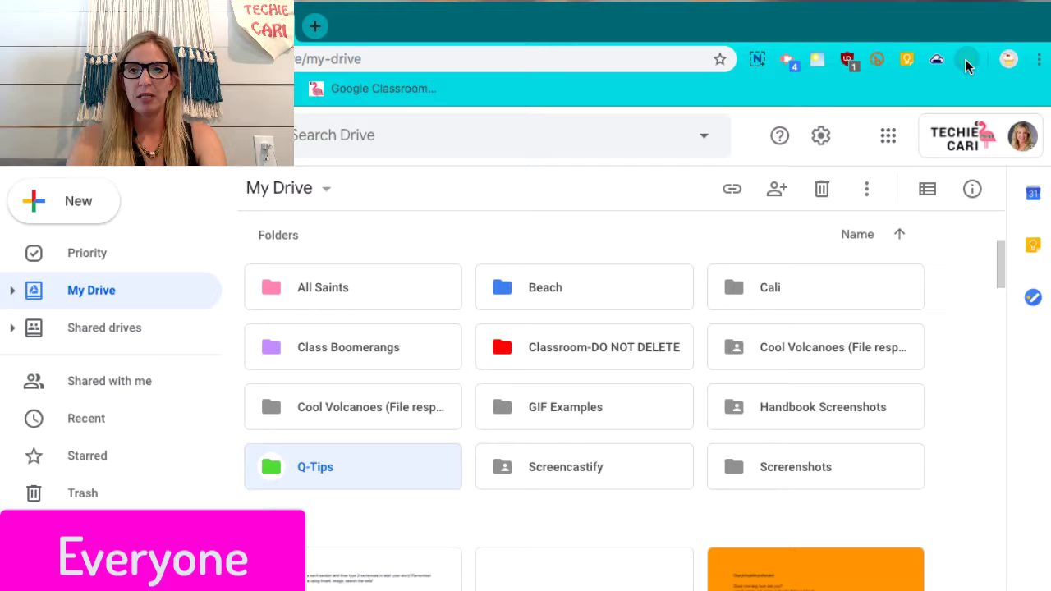
# Step: Copy the thumbs-up emoji from the JoyPixels Emoji Keyboard picker to the clipboard
pyautogui.click(967, 64)
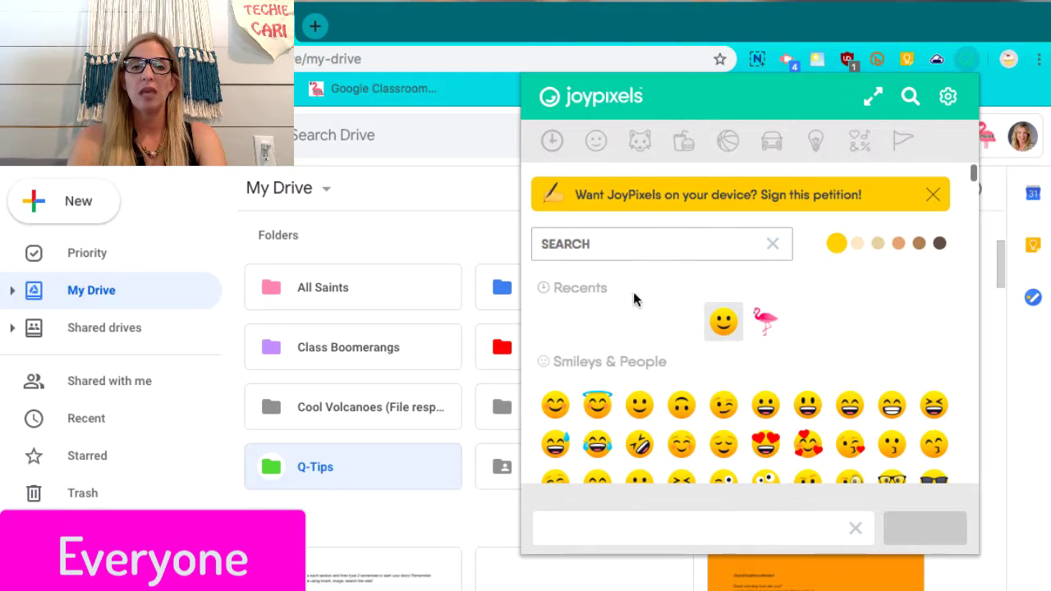
pyautogui.scroll(-2, 637, 328)
pyautogui.scroll(-3, 638, 361)
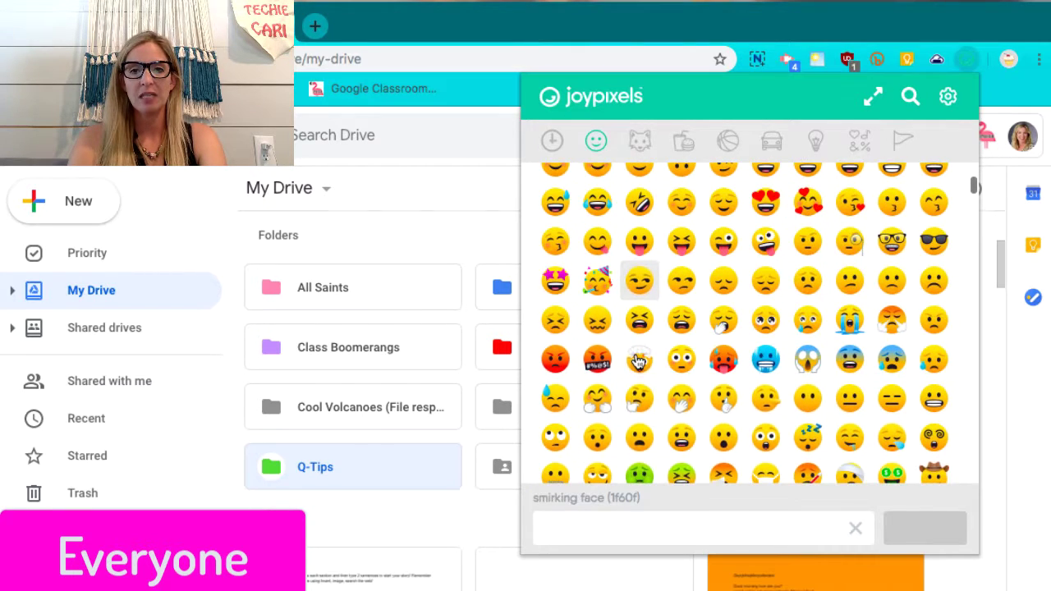
pyautogui.scroll(-1, 638, 362)
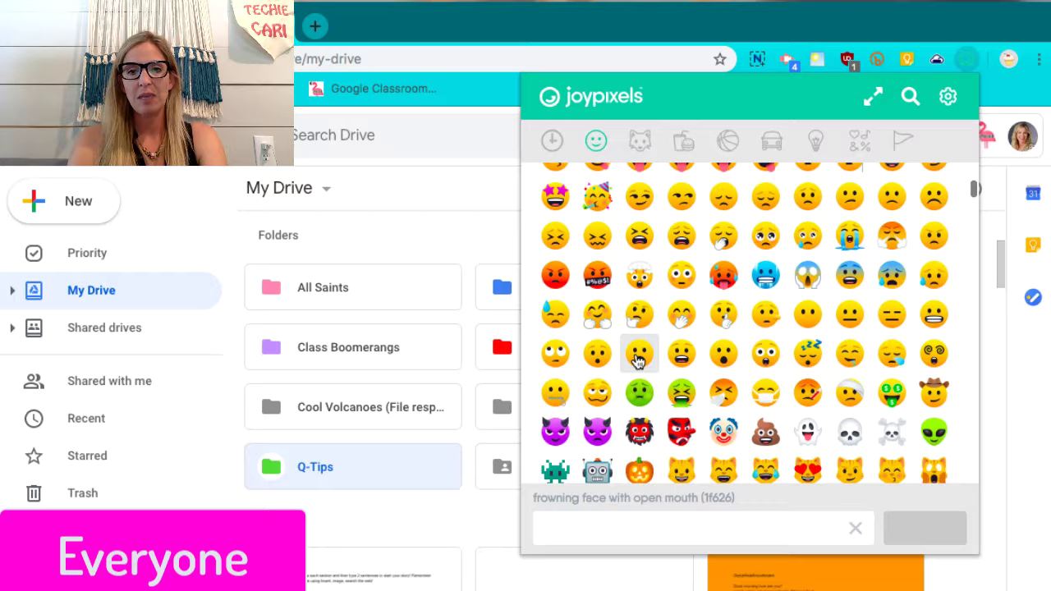
pyautogui.scroll(-3, 638, 362)
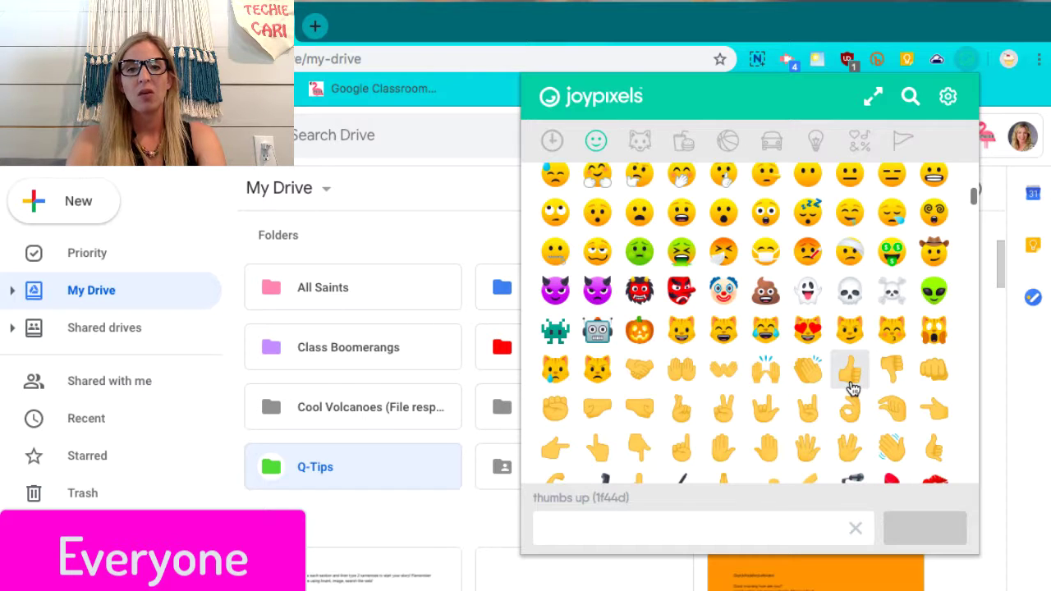
pyautogui.click(852, 385)
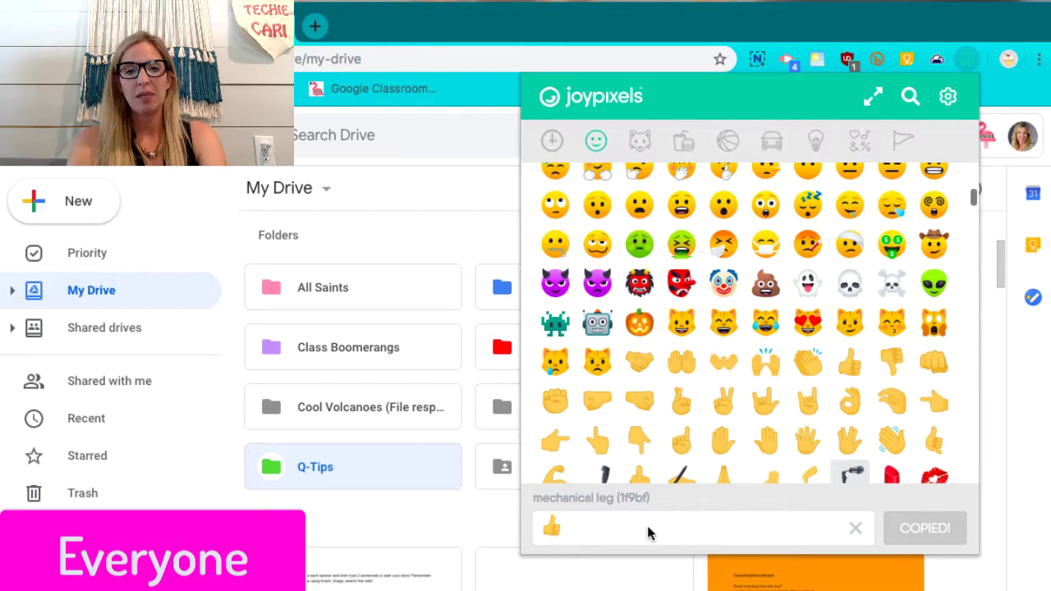
pyautogui.click(334, 468)
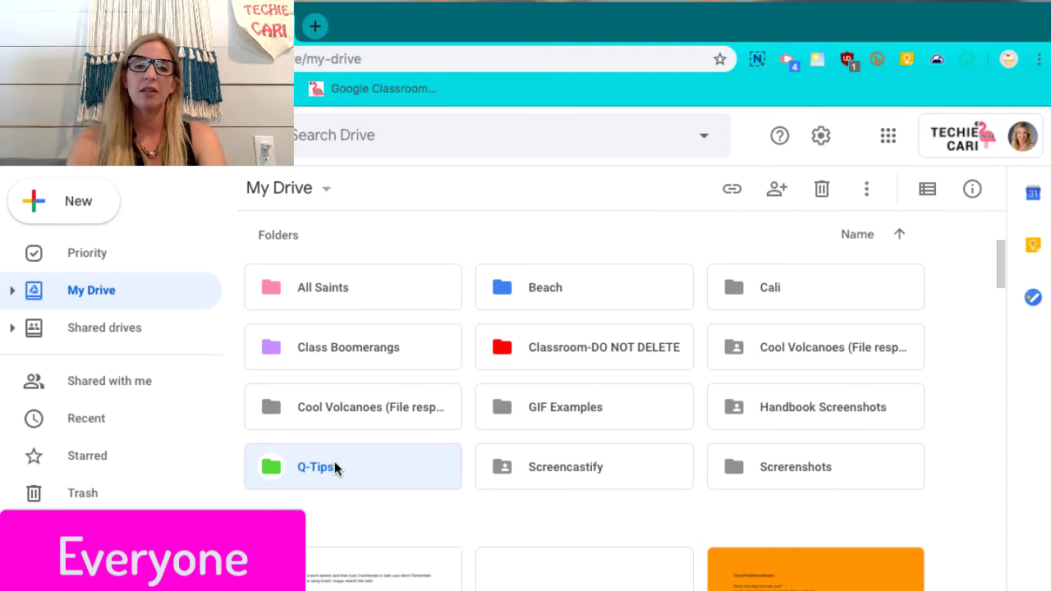
# Step: Rename the Q-Tips folder to '👍 Q-Tips' by pasting the emoji before the name
pyautogui.rightClick(335, 468)
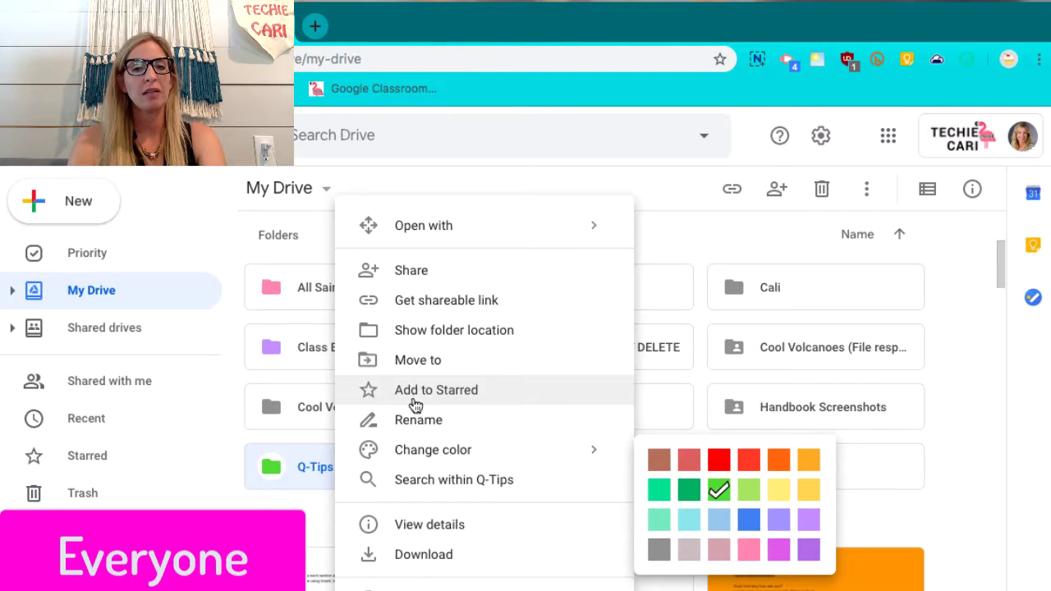
pyautogui.click(408, 421)
pyautogui.press('Home')
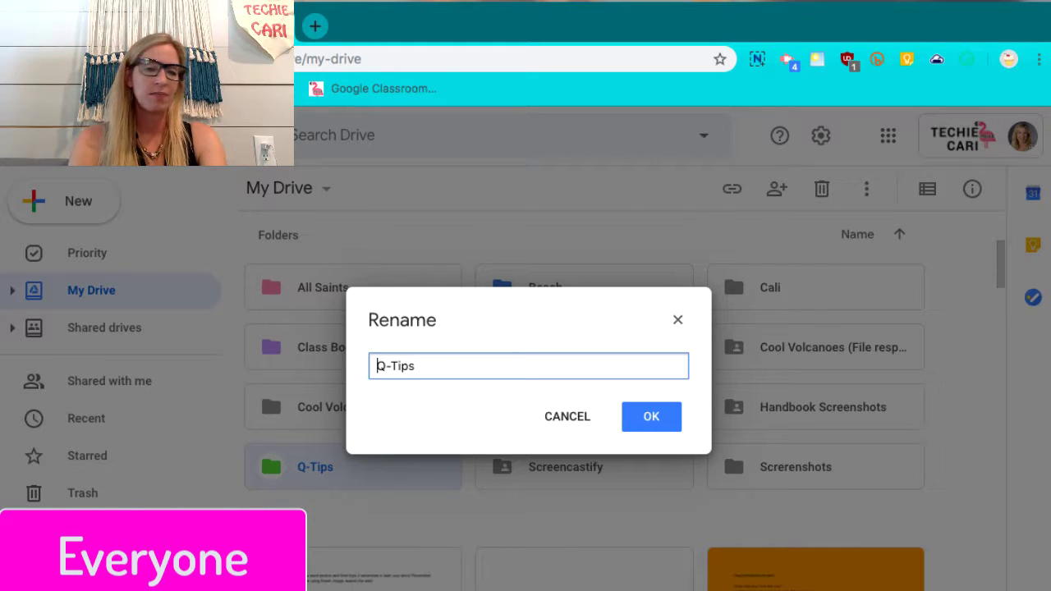
pyautogui.write('👍')
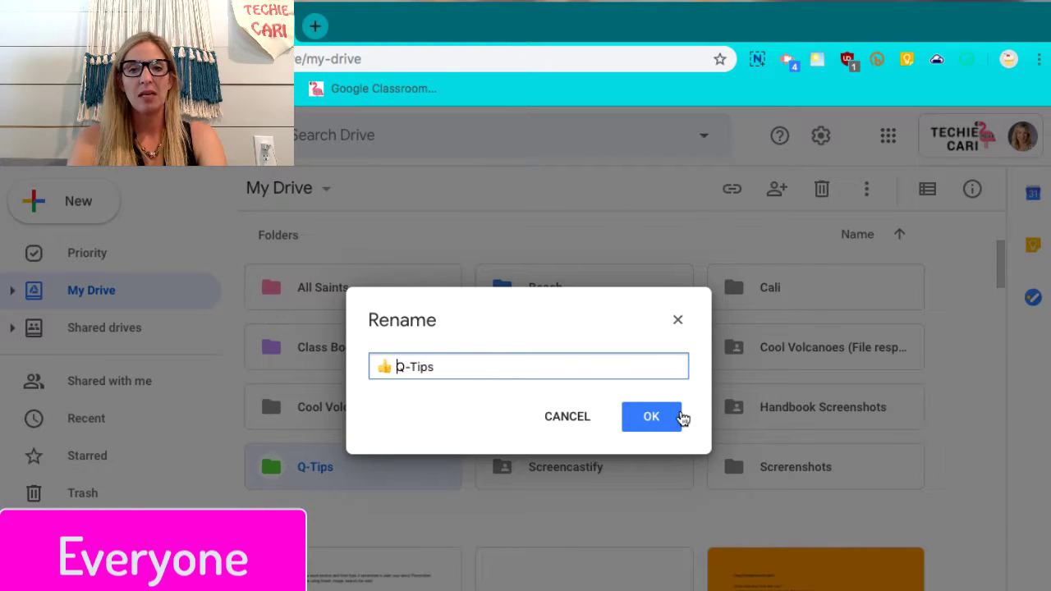
pyautogui.click(681, 417)
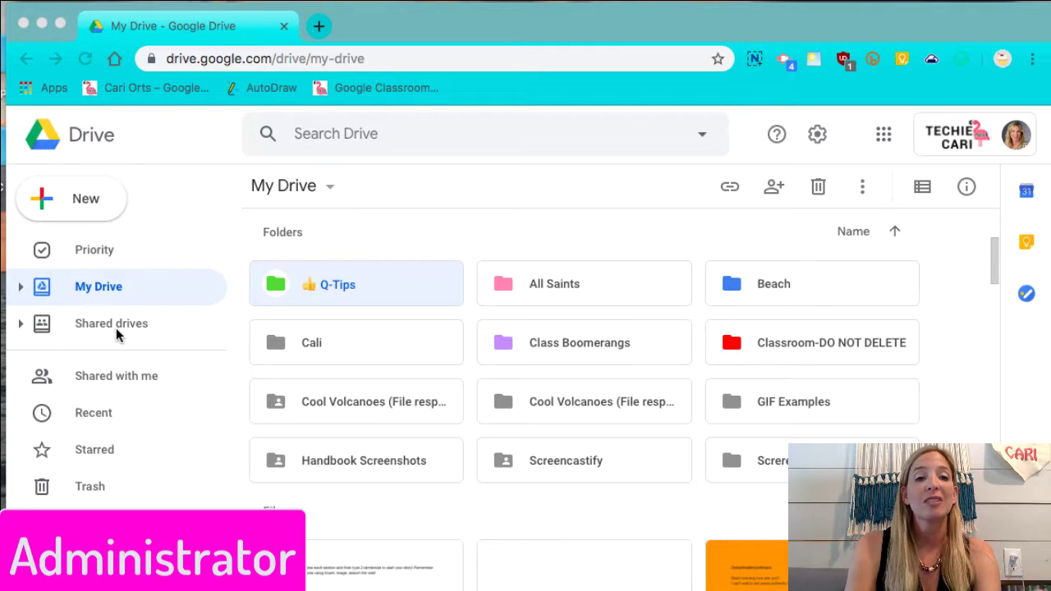
# Step: Open the Share with others dialog for the 👍 Q-Tips folder
pyautogui.rightClick(350, 288)
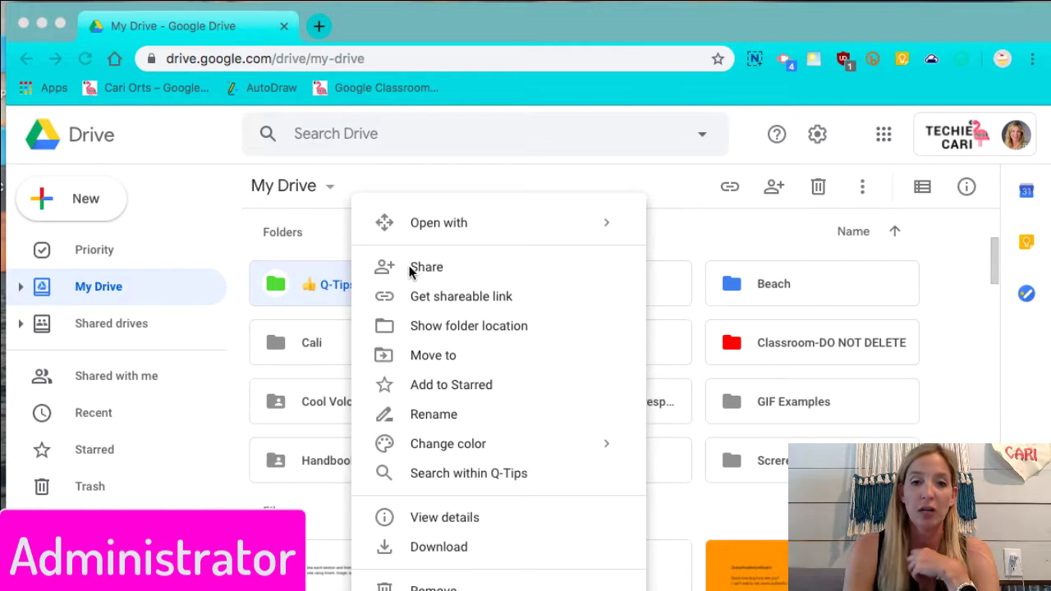
pyautogui.click(438, 268)
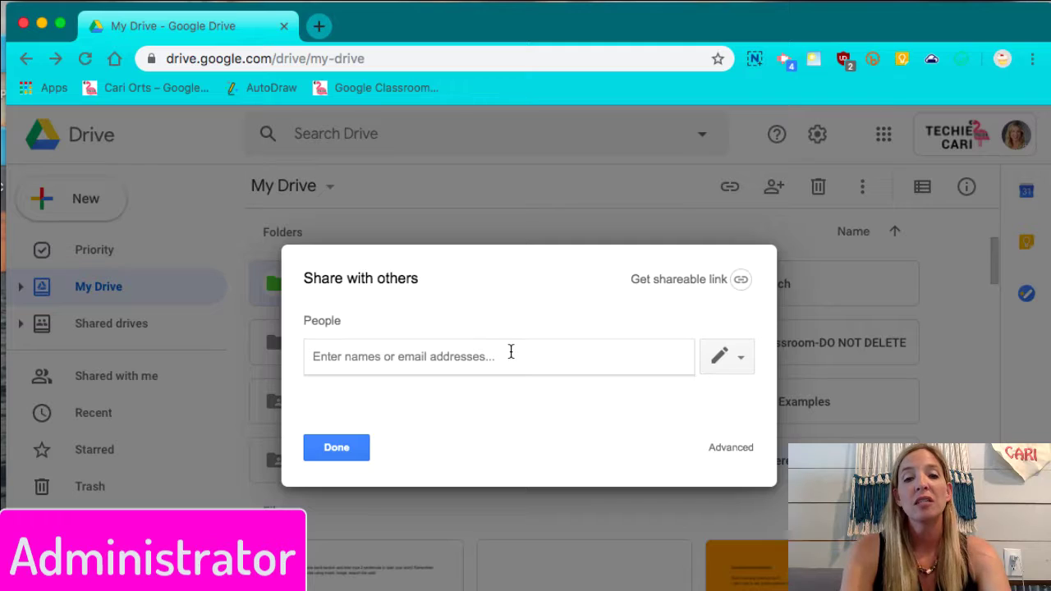
# Step: Turn on the folder's shareable link and bring up the full link-sharing options
pyautogui.click(674, 286)
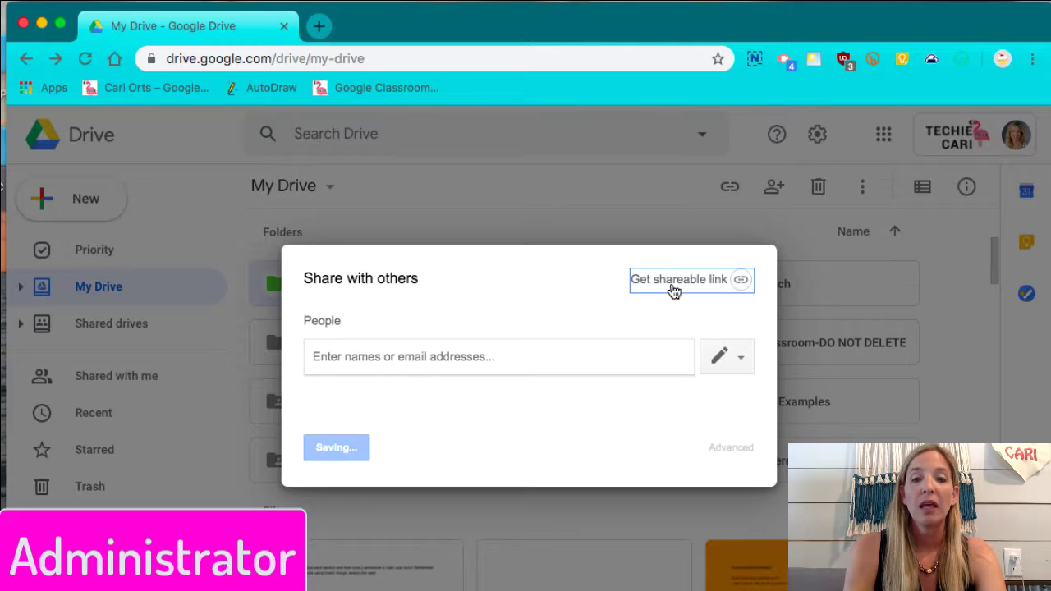
pyautogui.click(608, 353)
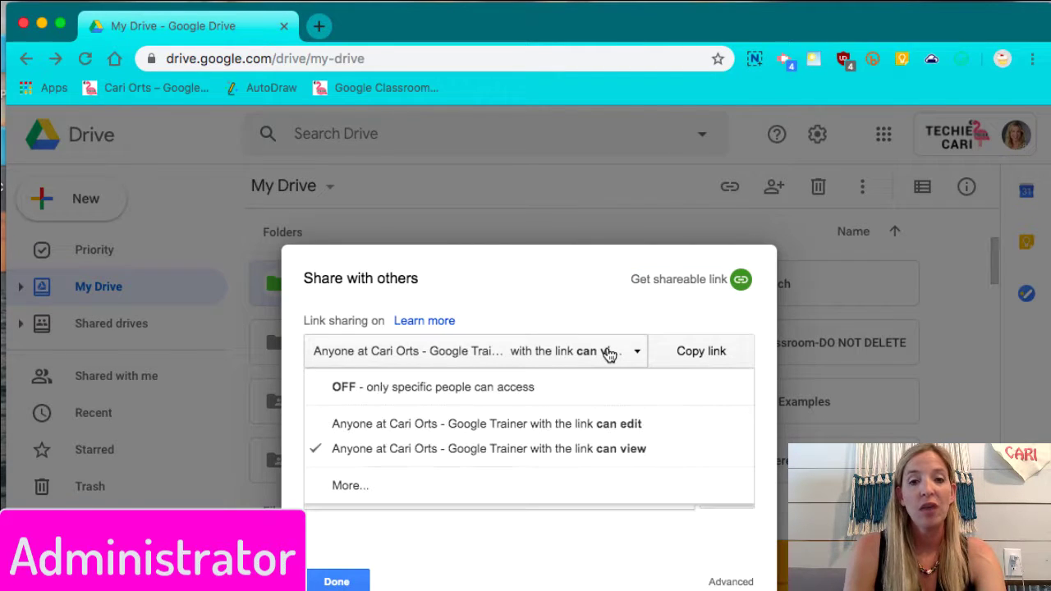
pyautogui.click(347, 485)
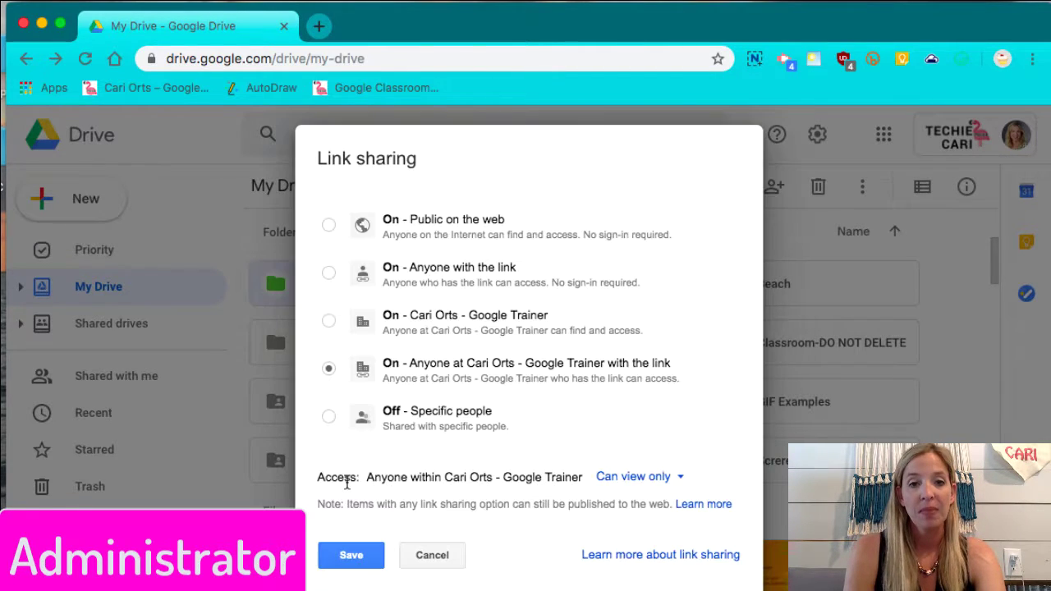
# Step: Set link sharing to 'On - organization' with Can view access and save
pyautogui.click(505, 314)
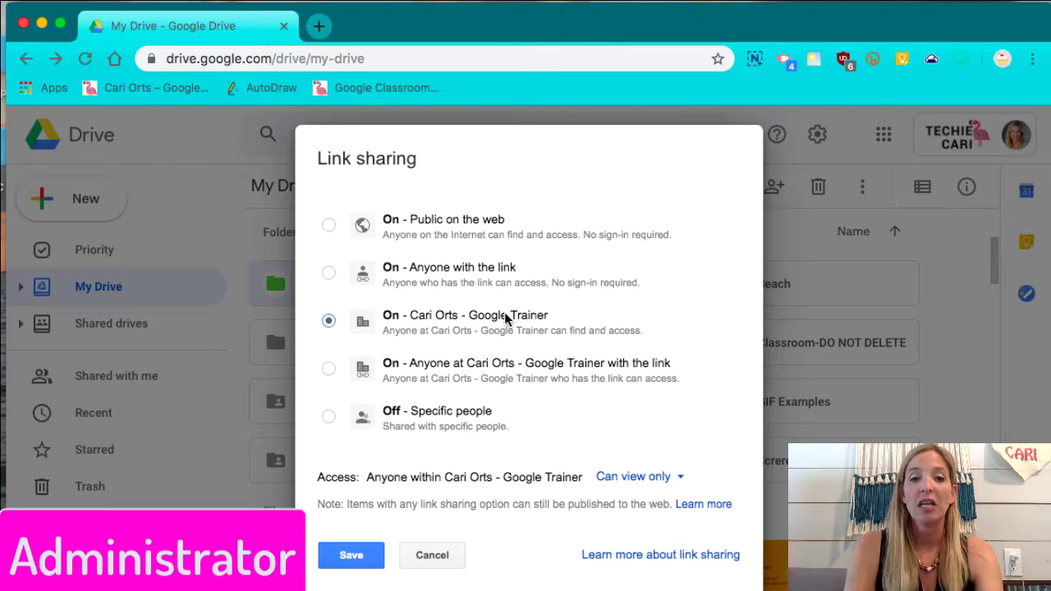
pyautogui.click(678, 481)
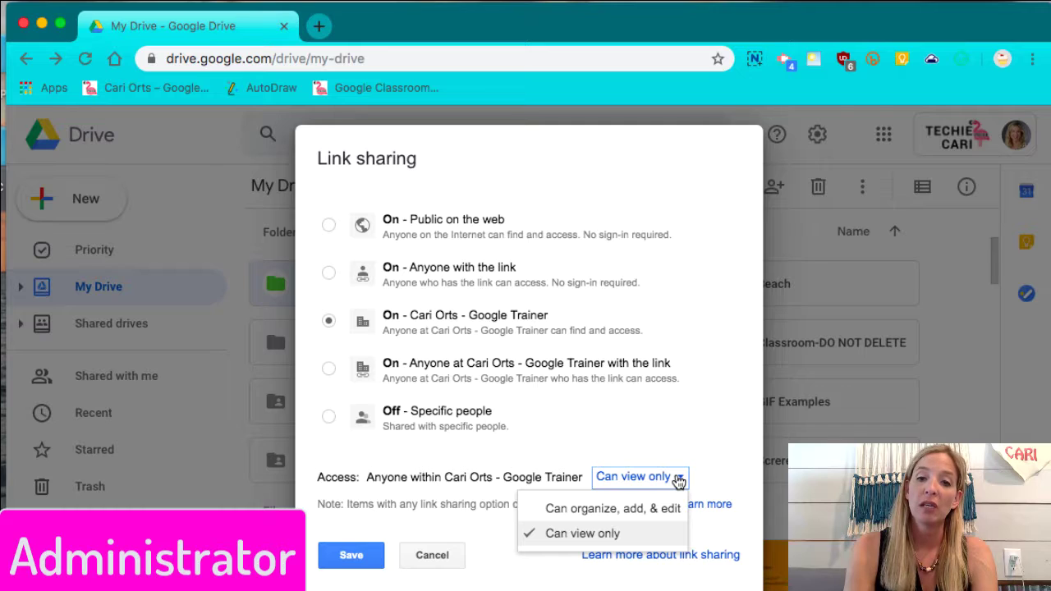
pyautogui.click(678, 481)
pyautogui.click(679, 481)
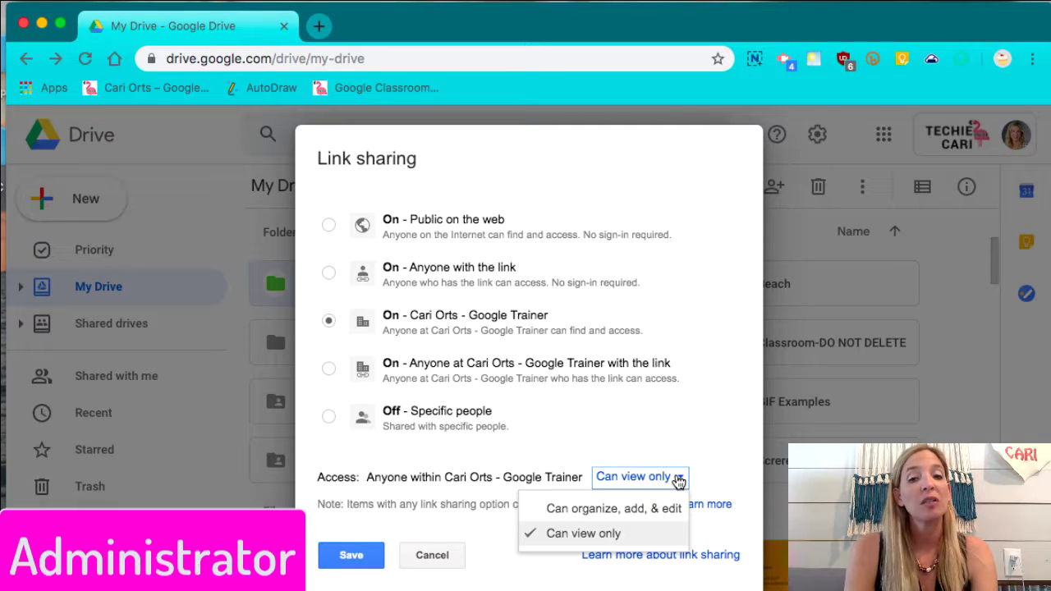
pyautogui.click(675, 479)
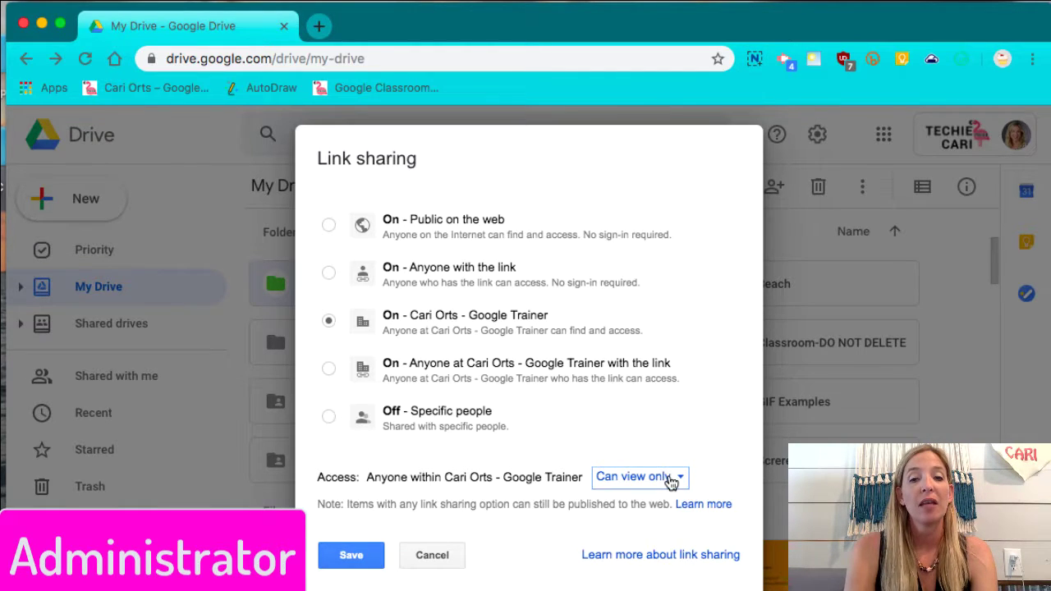
pyautogui.click(352, 555)
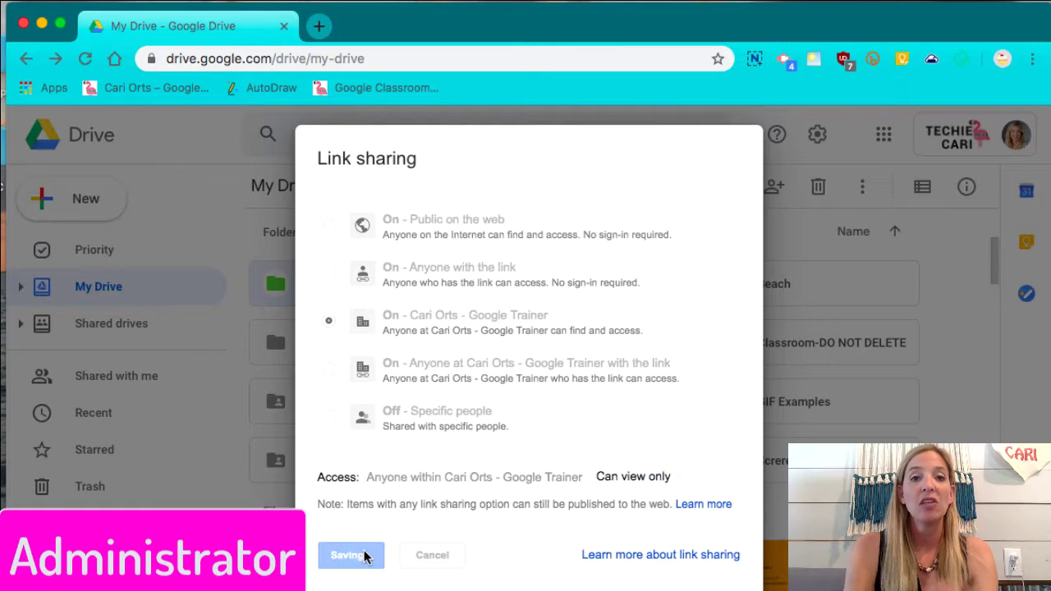